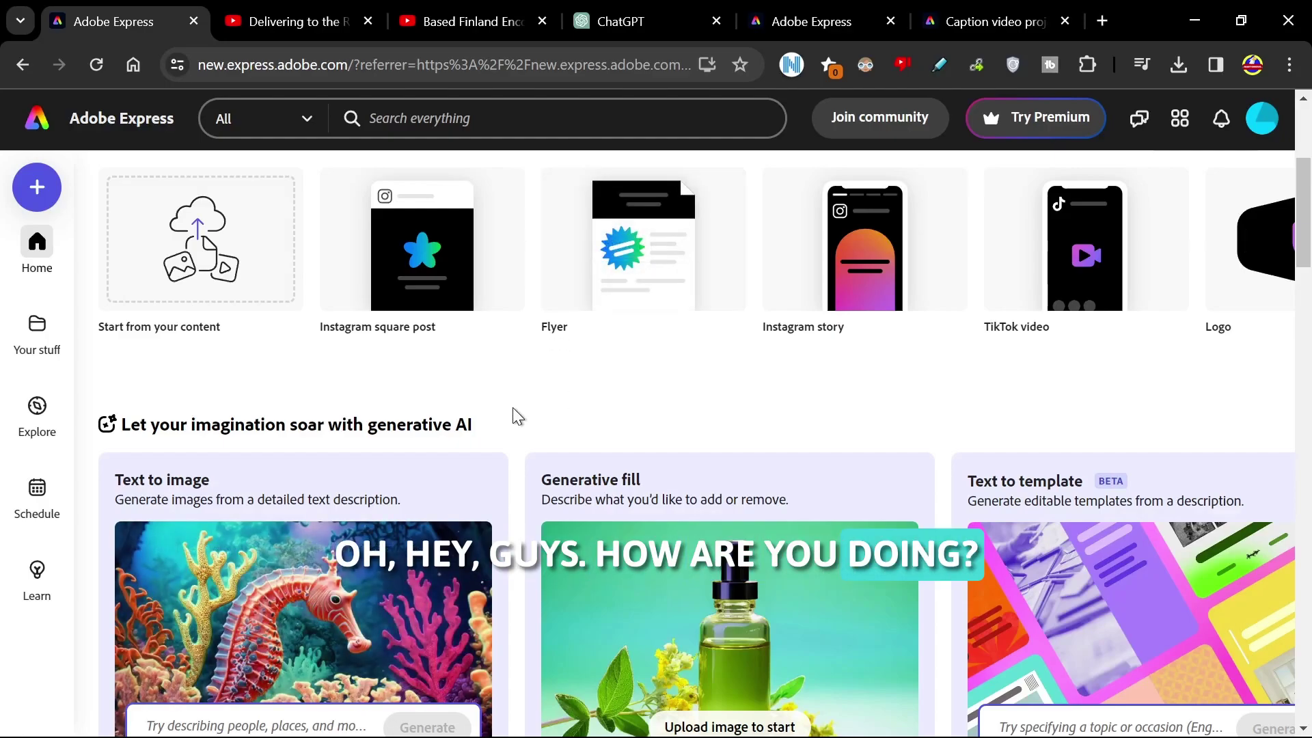
# Browse the home page's AI tools and quick actions, then open the 'Delivering to the rich' YouTube Short
pyautogui.scroll(-1, 546, 424)
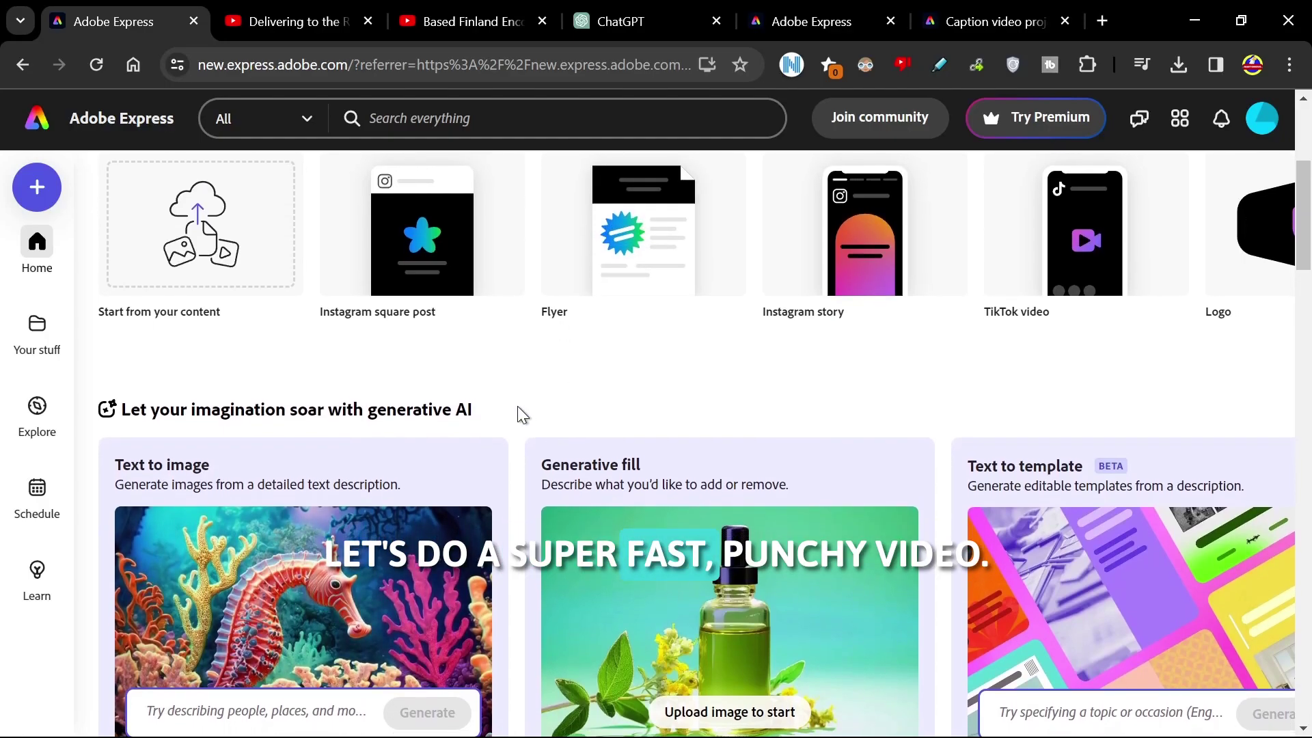
pyautogui.scroll(-2, 500, 383)
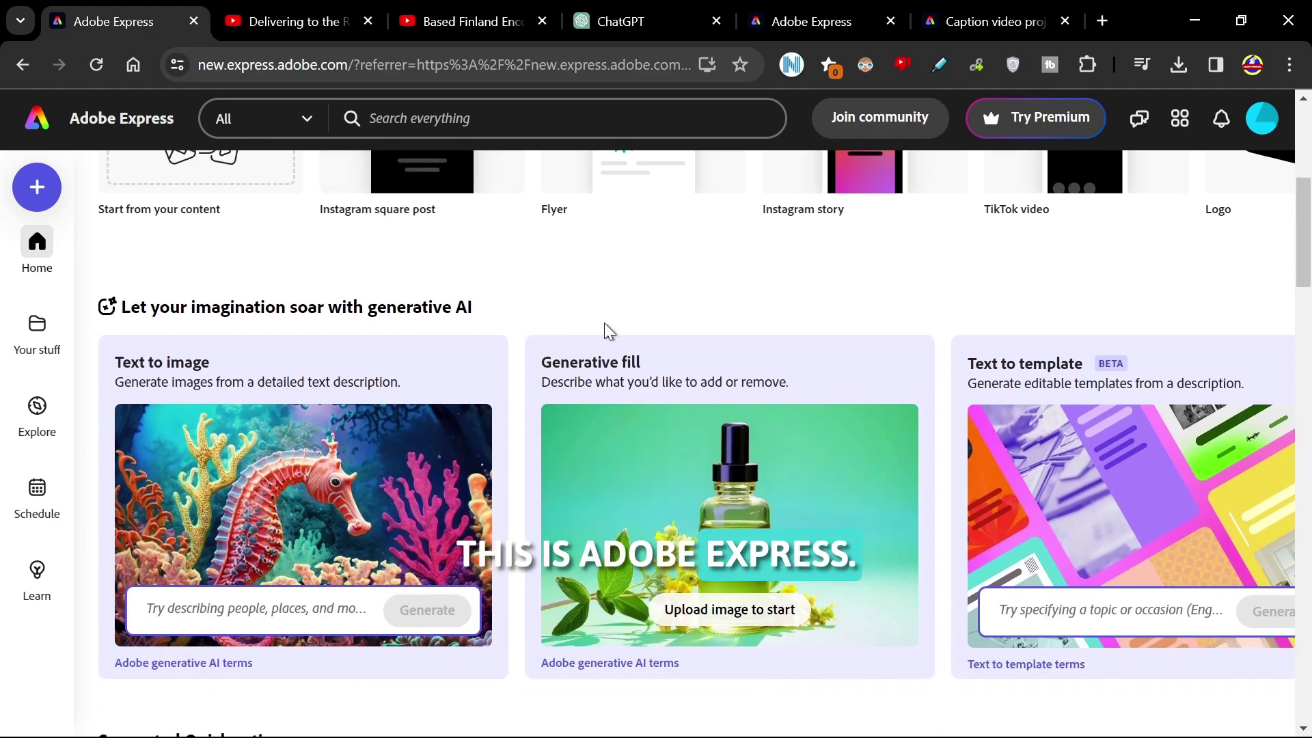
pyautogui.scroll(-2, 608, 330)
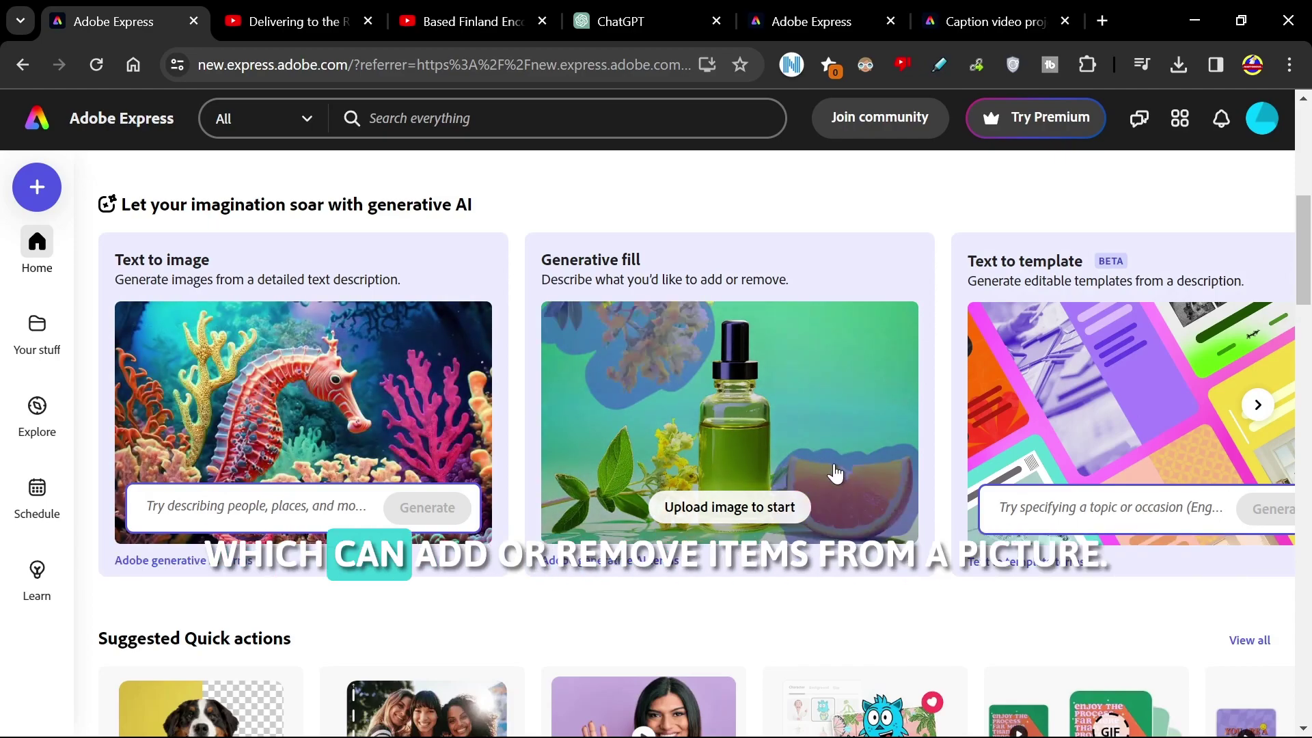
pyautogui.scroll(1, 779, 594)
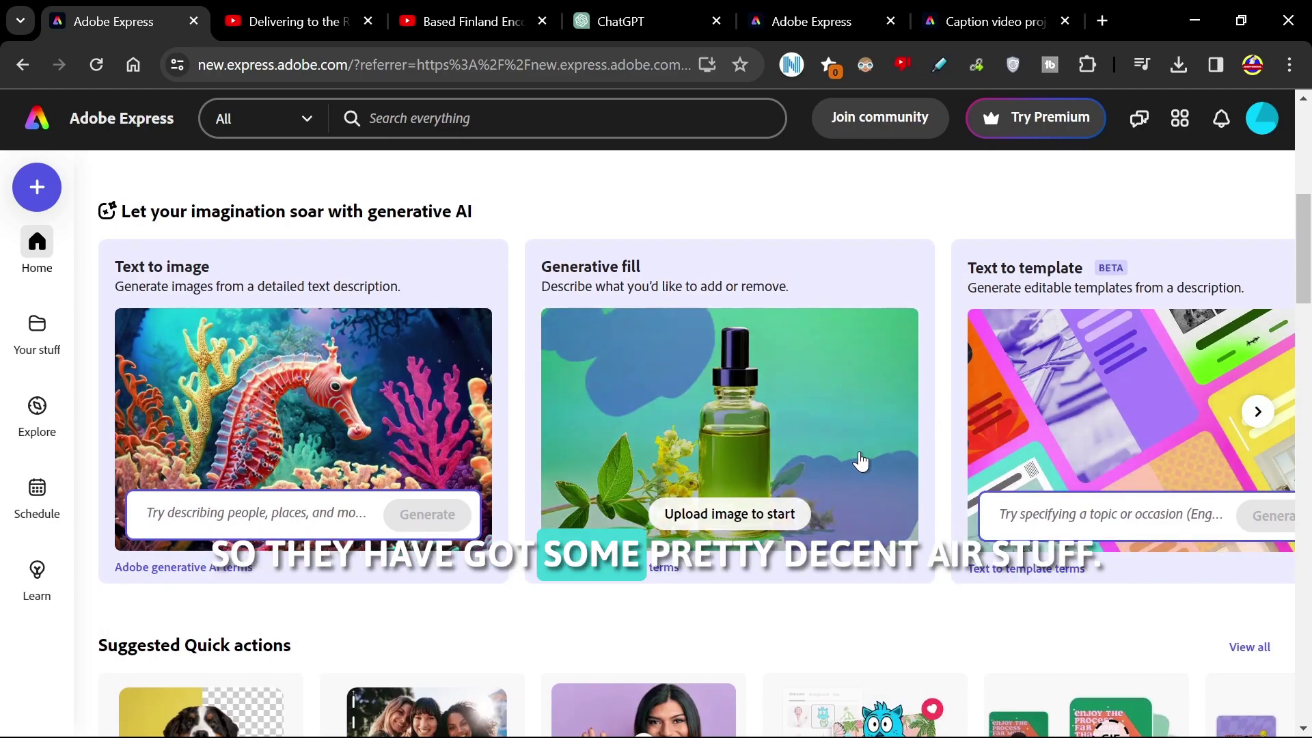
pyautogui.scroll(-3, 859, 460)
pyautogui.scroll(-3, 709, 594)
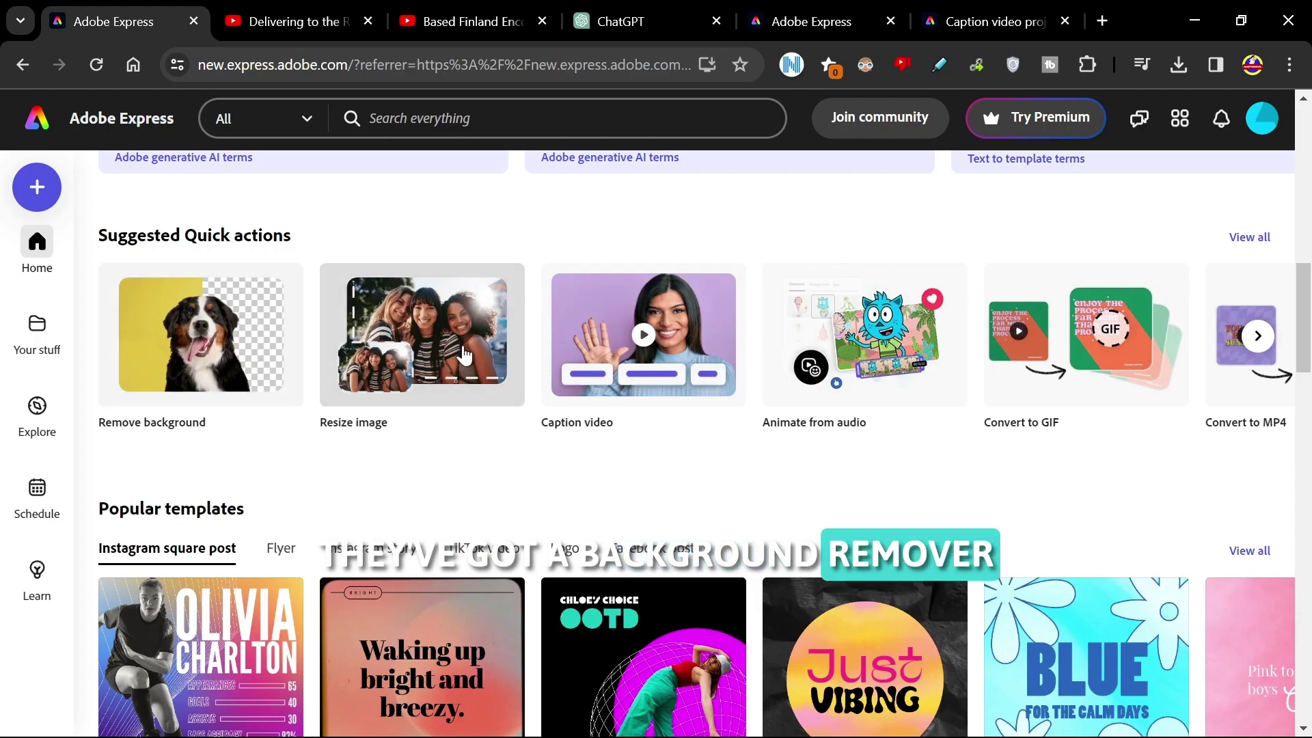
pyautogui.scroll(-6, 615, 571)
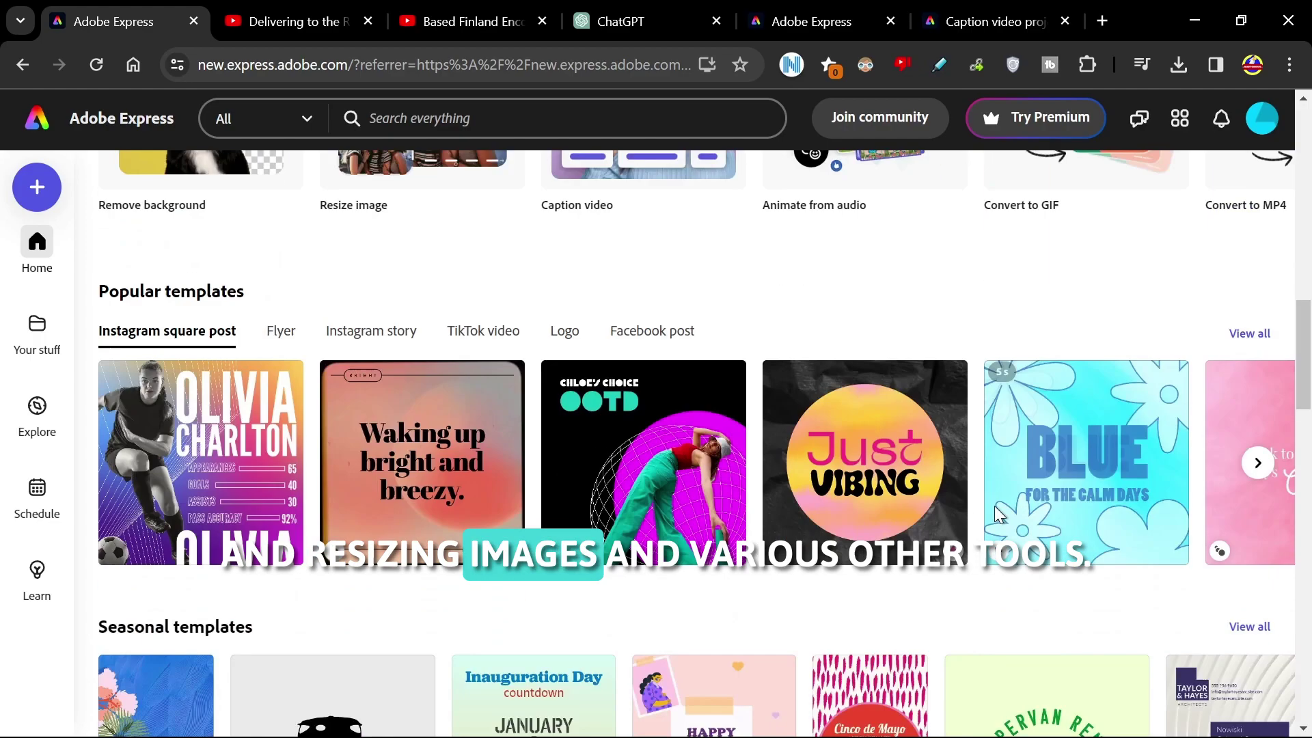
pyautogui.scroll(-5, 616, 571)
pyautogui.scroll(12, 608, 547)
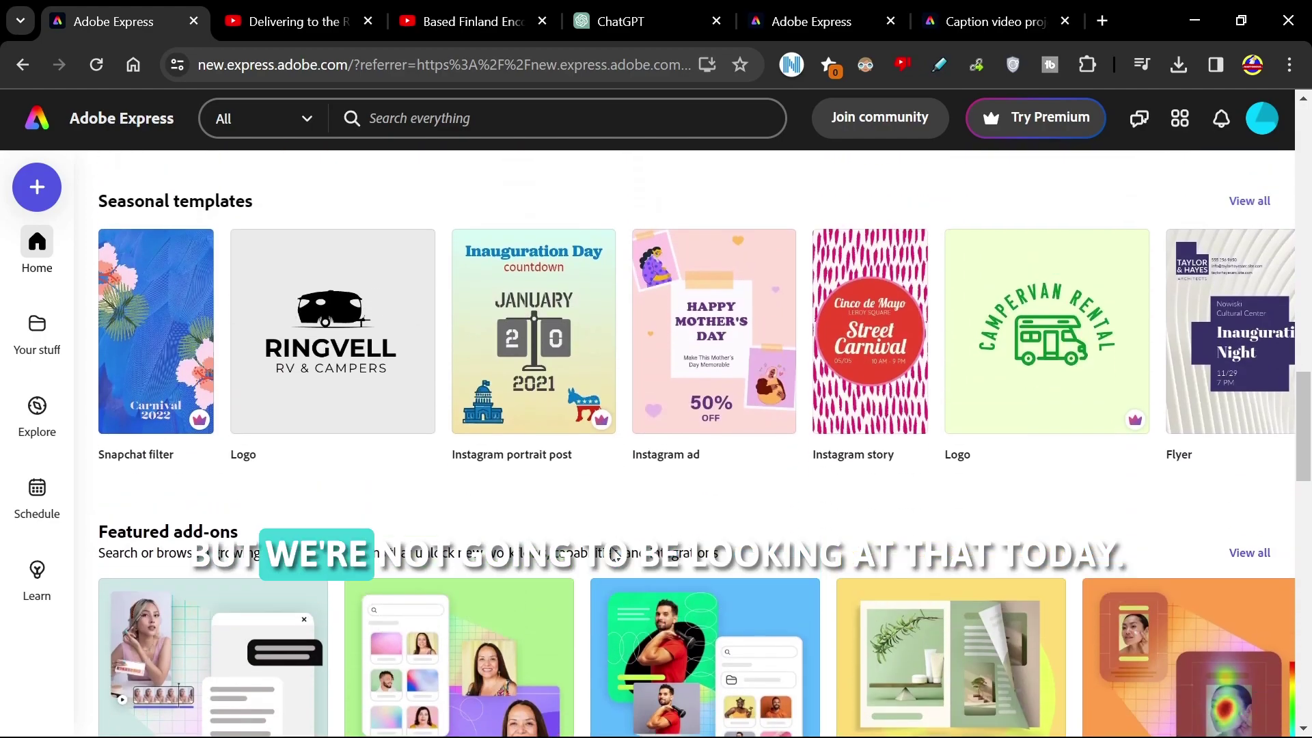
pyautogui.scroll(5, 600, 518)
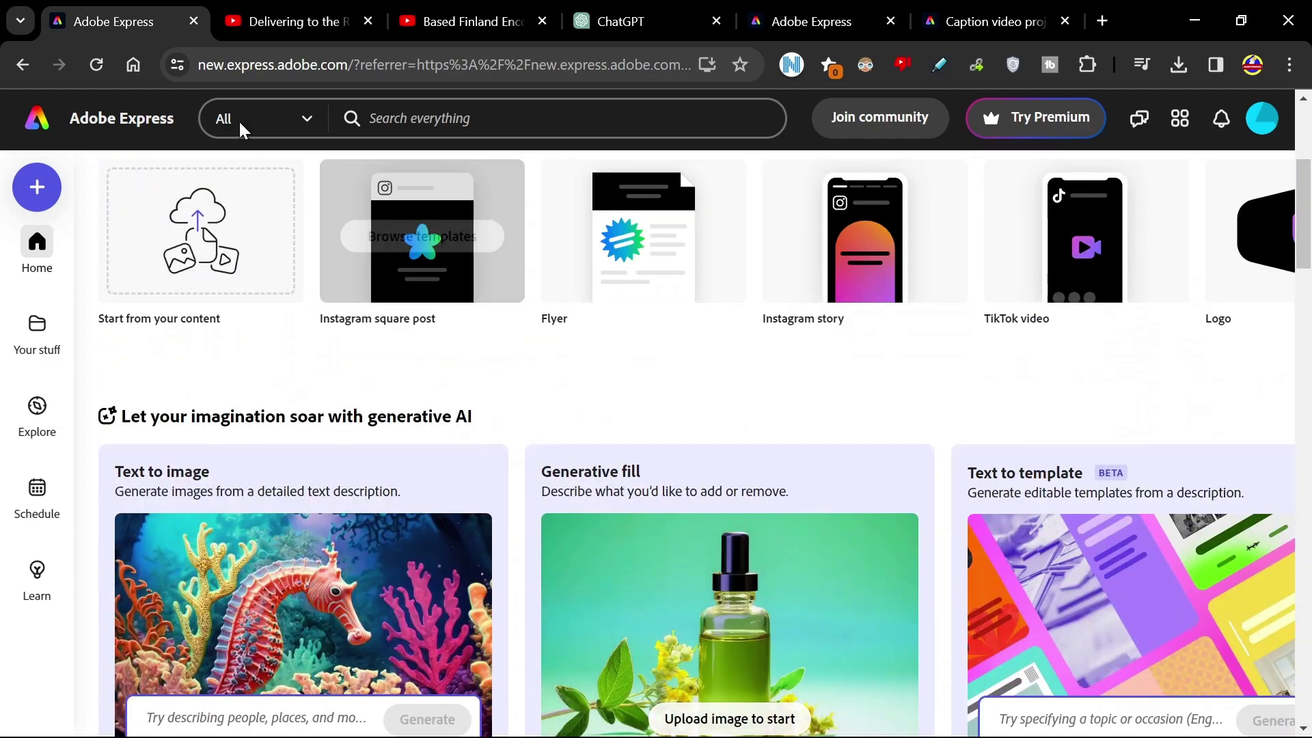
pyautogui.click(271, 28)
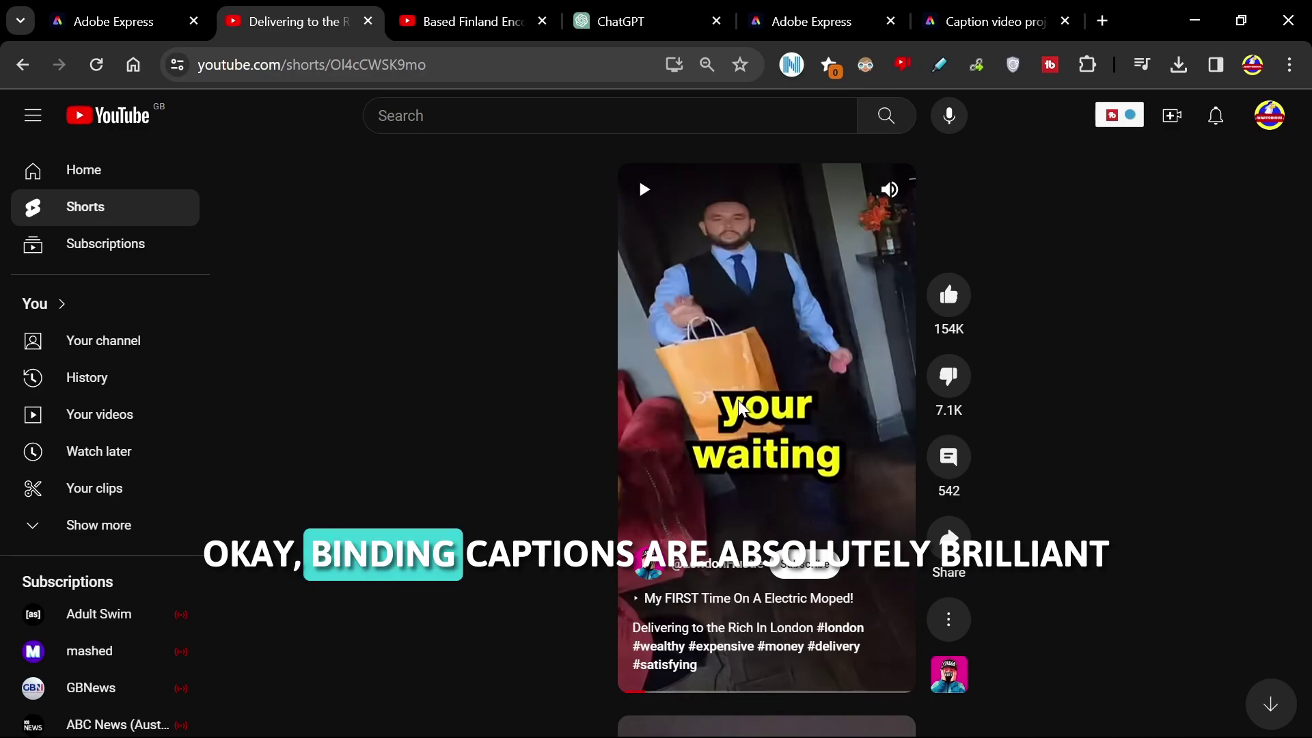
# Open the ChatGPT chat contrasting burned-in subtitles with soft .srt and .vtt subtitles
pyautogui.click(614, 26)
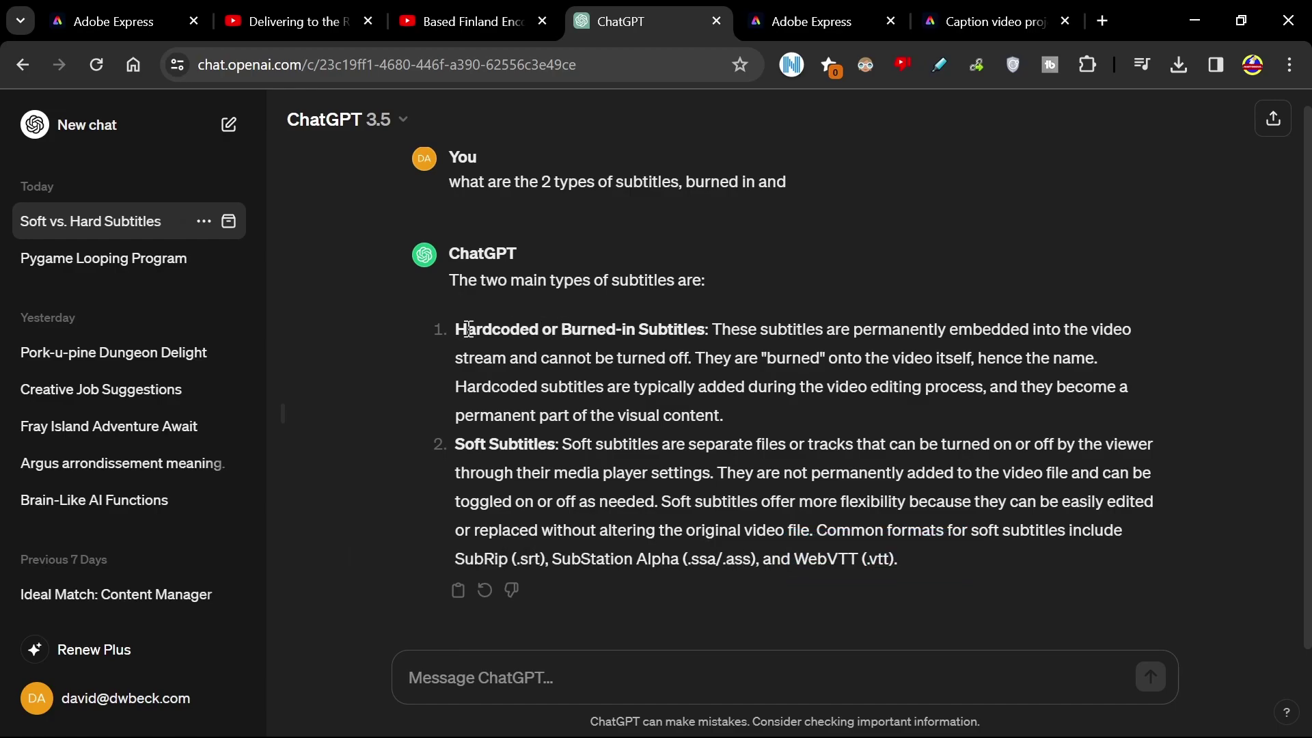
# Highlight 'Hardcoded' in the answer and turn on the Finland video's auto-generated captions
pyautogui.moveTo(457, 331); pyautogui.dragTo(540, 329)
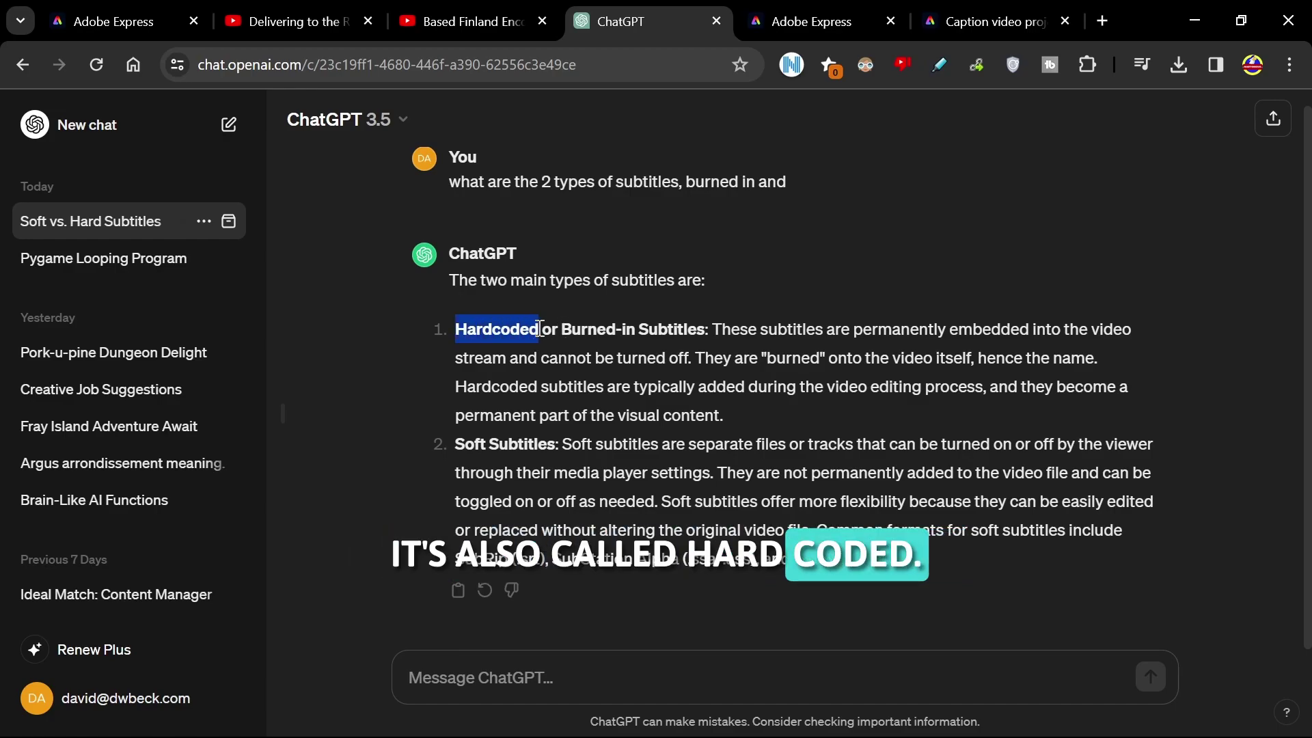
pyautogui.click(703, 354)
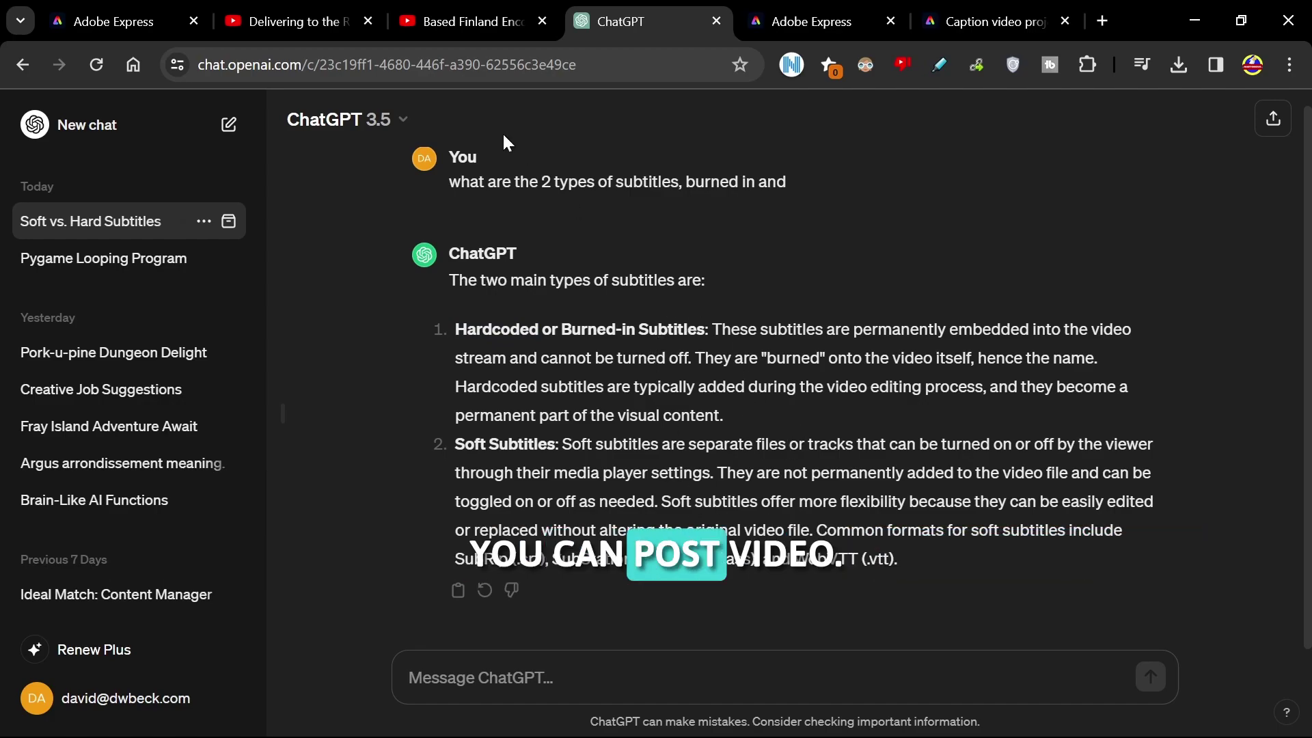
pyautogui.click(465, 23)
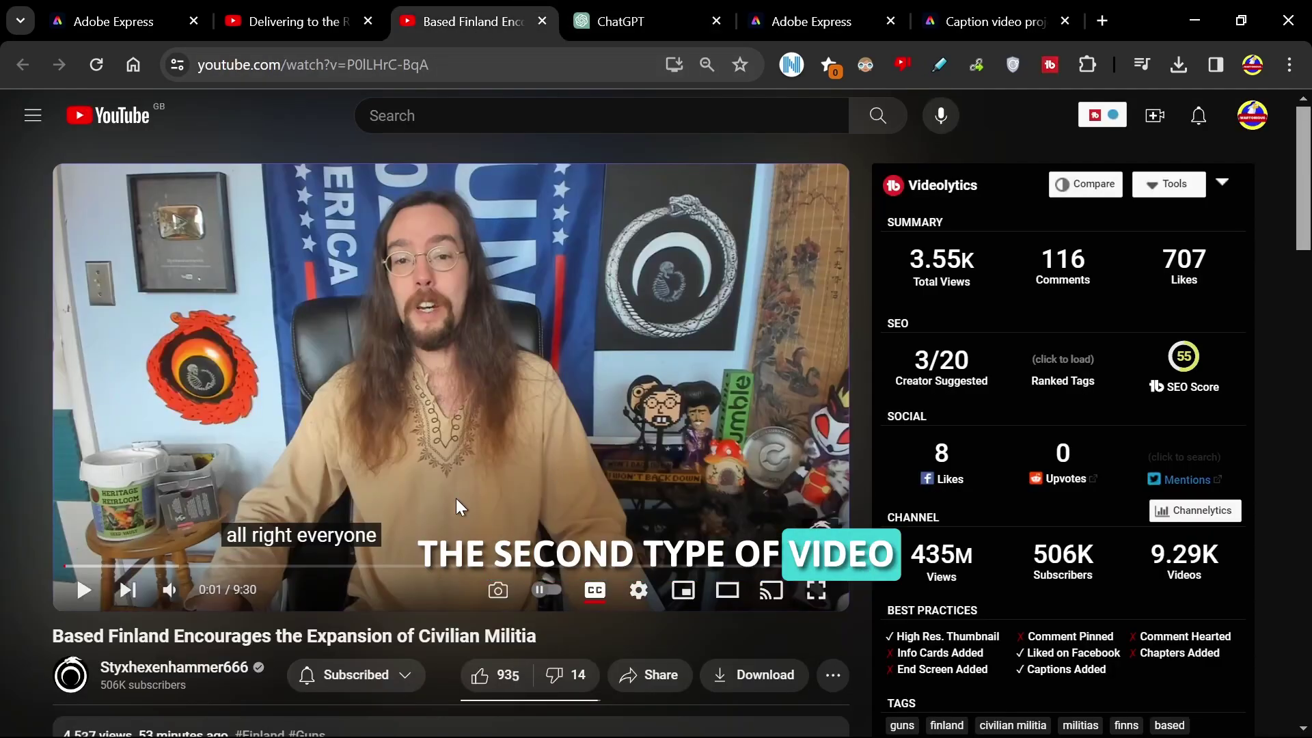
pyautogui.click(606, 604)
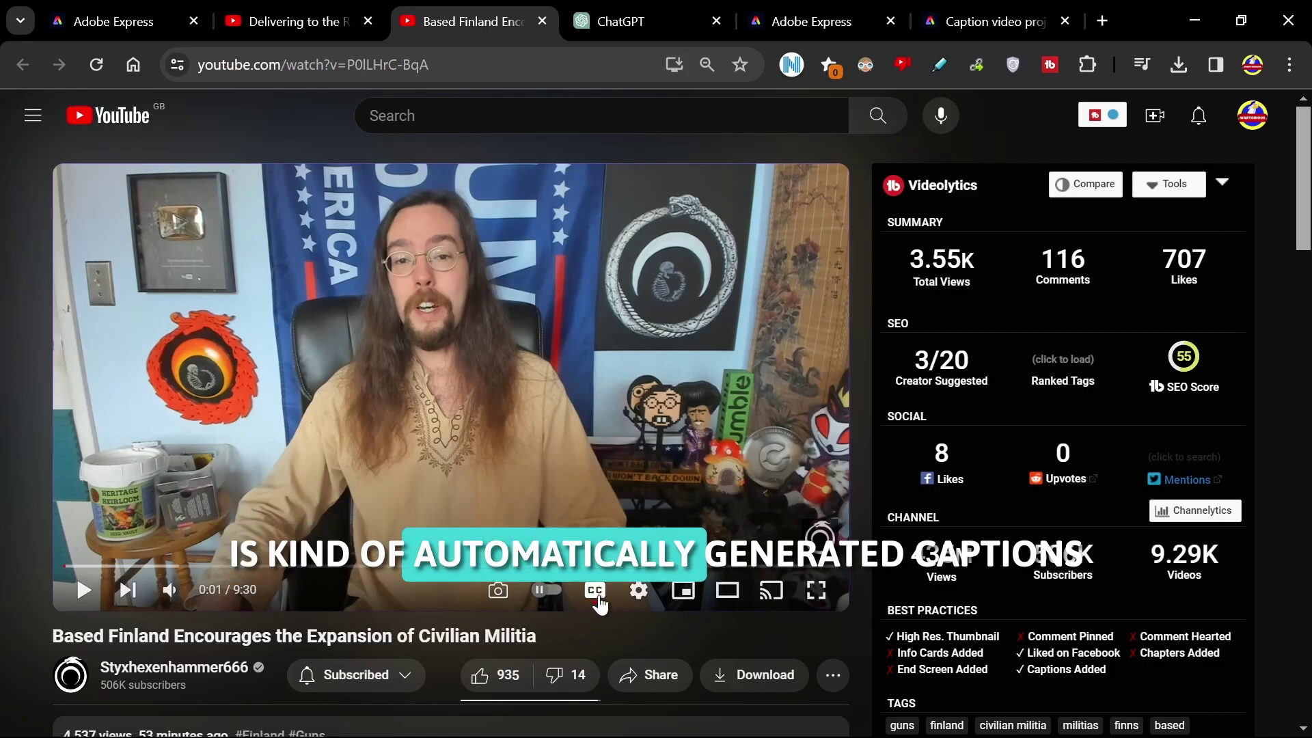
pyautogui.click(659, 20)
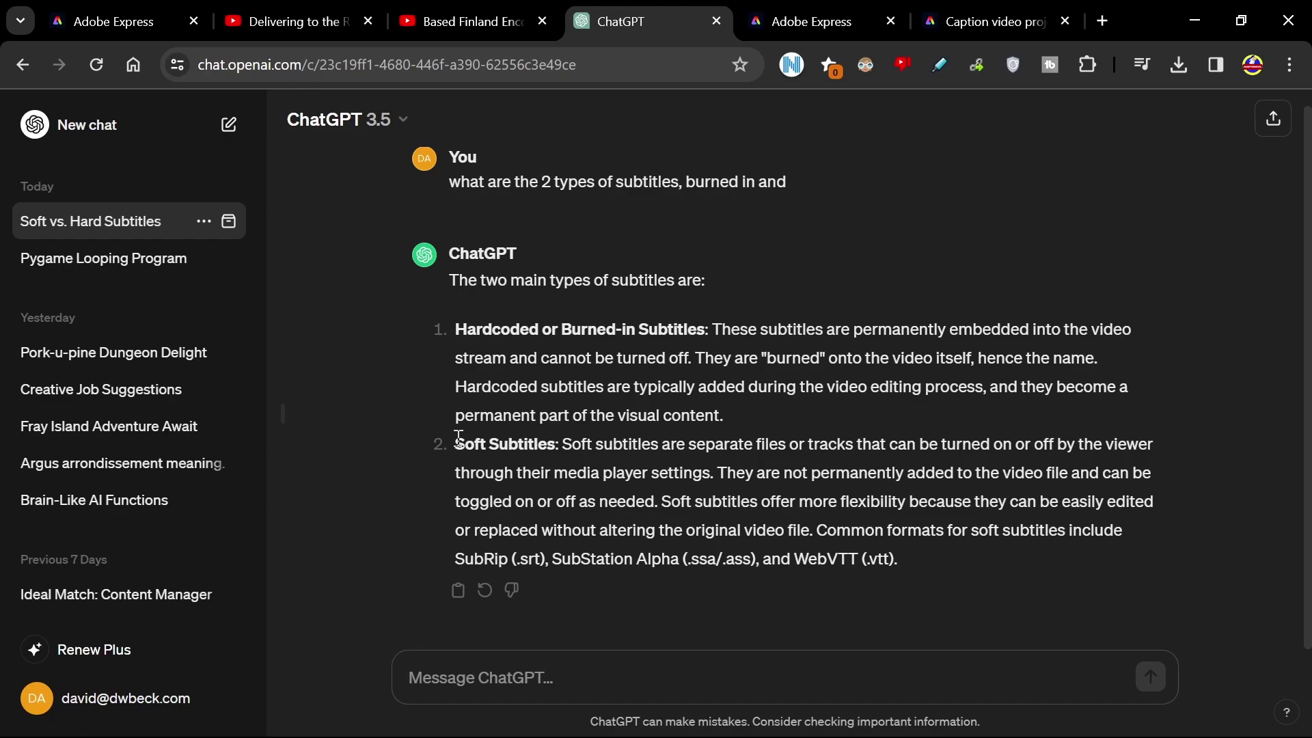
# Highlight 'Soft Subtitles', compare the Finland video with the burned-in Short, then return to ChatGPT
pyautogui.moveTo(454, 444); pyautogui.dragTo(560, 441)
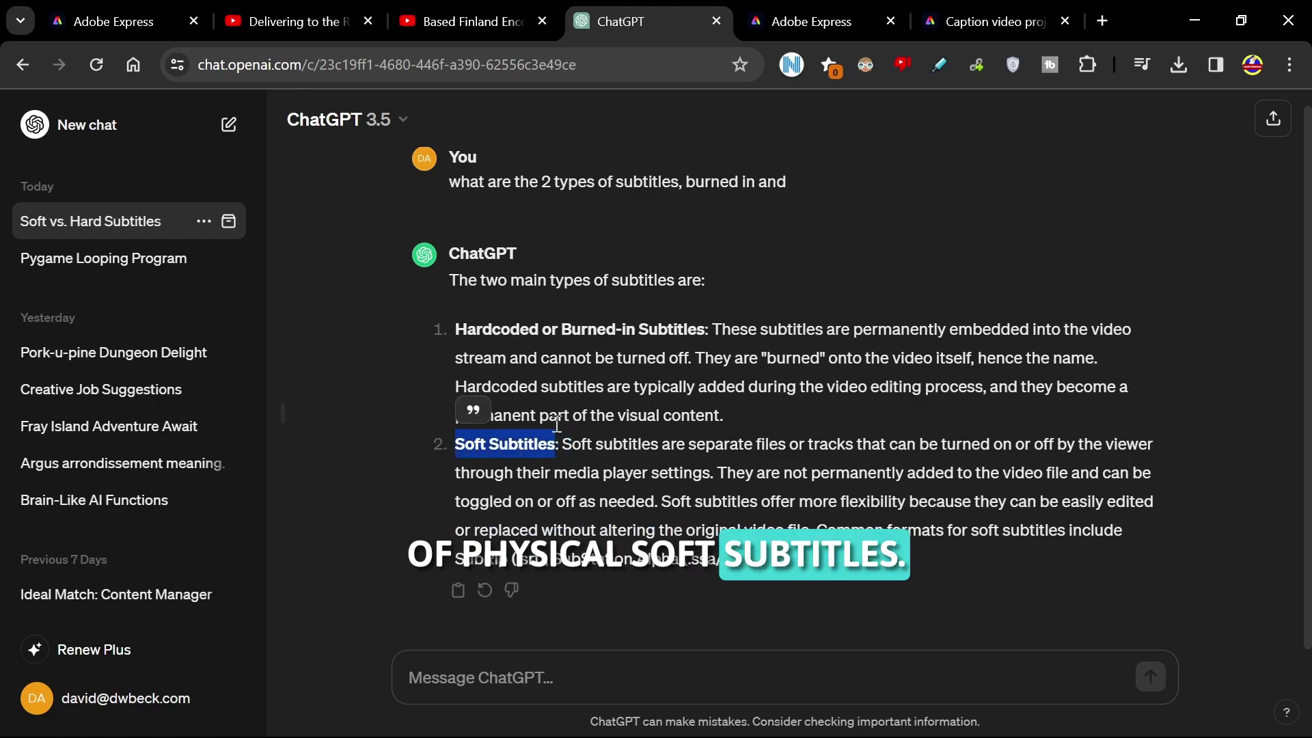
pyautogui.click(436, 18)
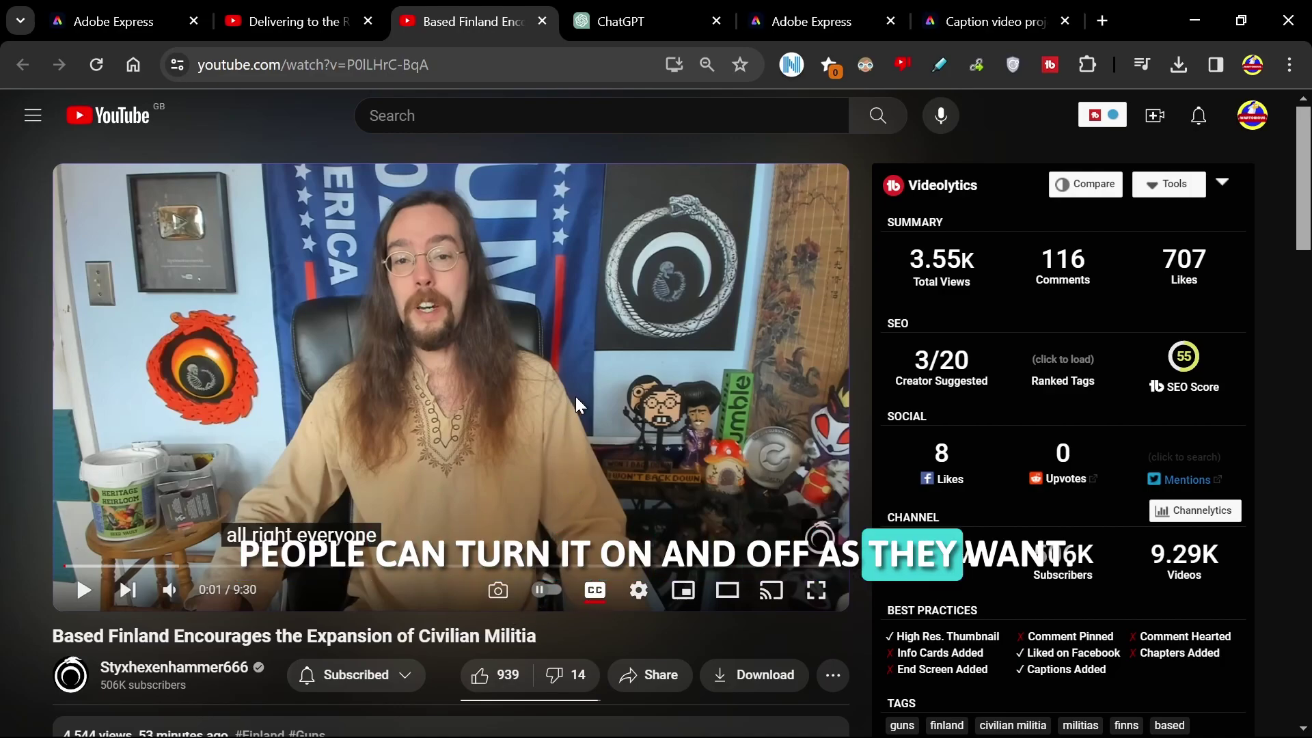
pyautogui.click(317, 20)
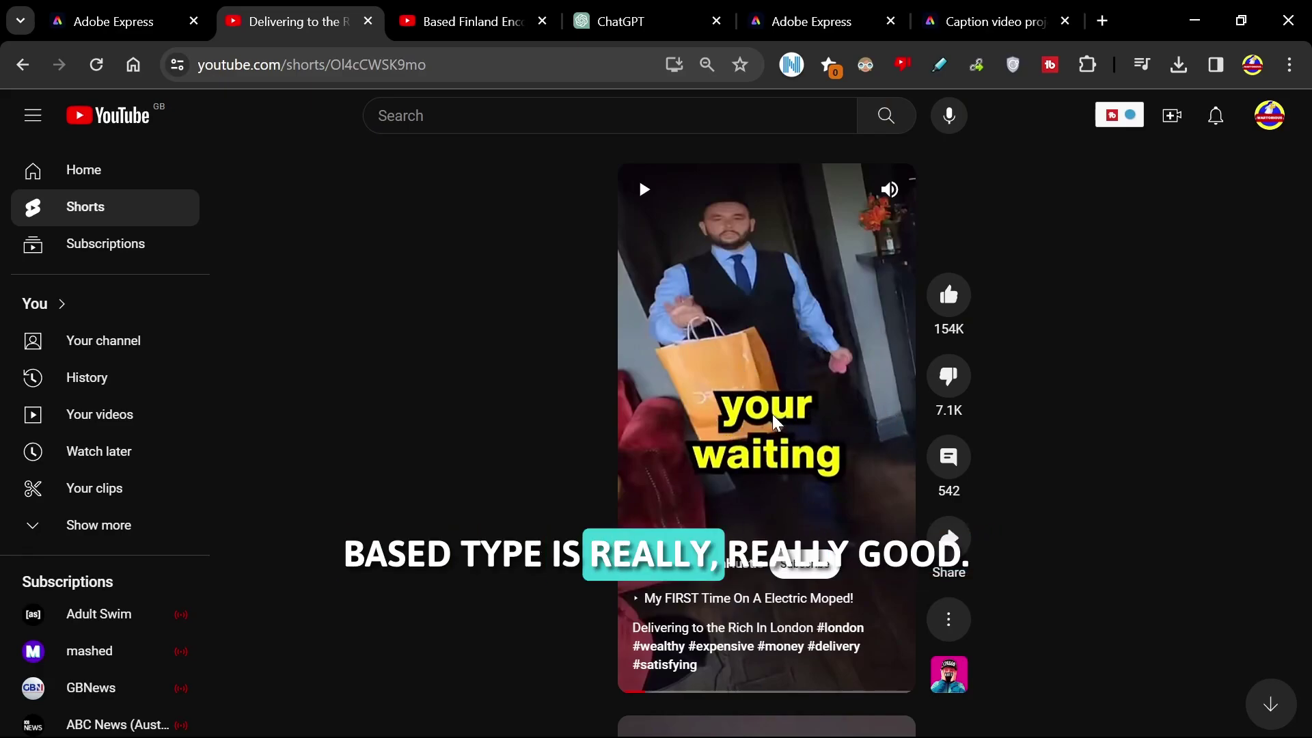
pyautogui.click(601, 30)
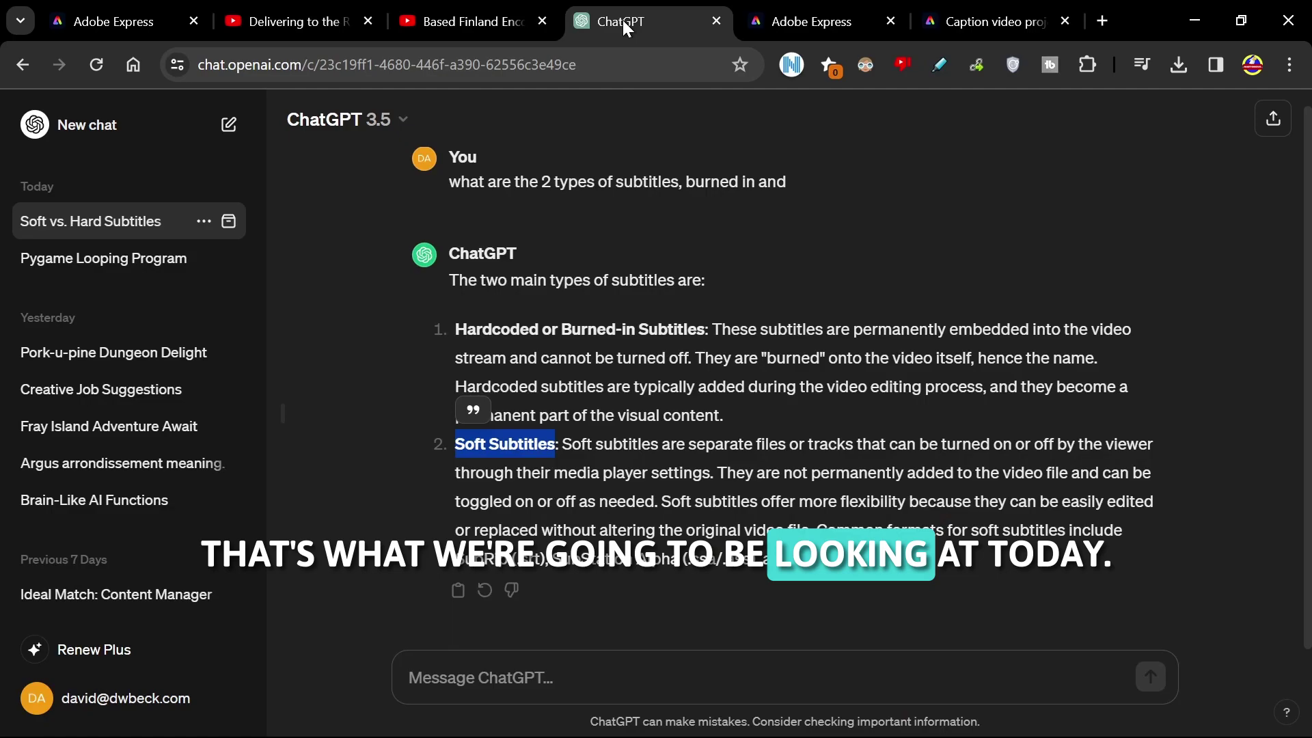
# Open the existing Caption video project with Stripe-style auto-generated captions
pyautogui.click(796, 16)
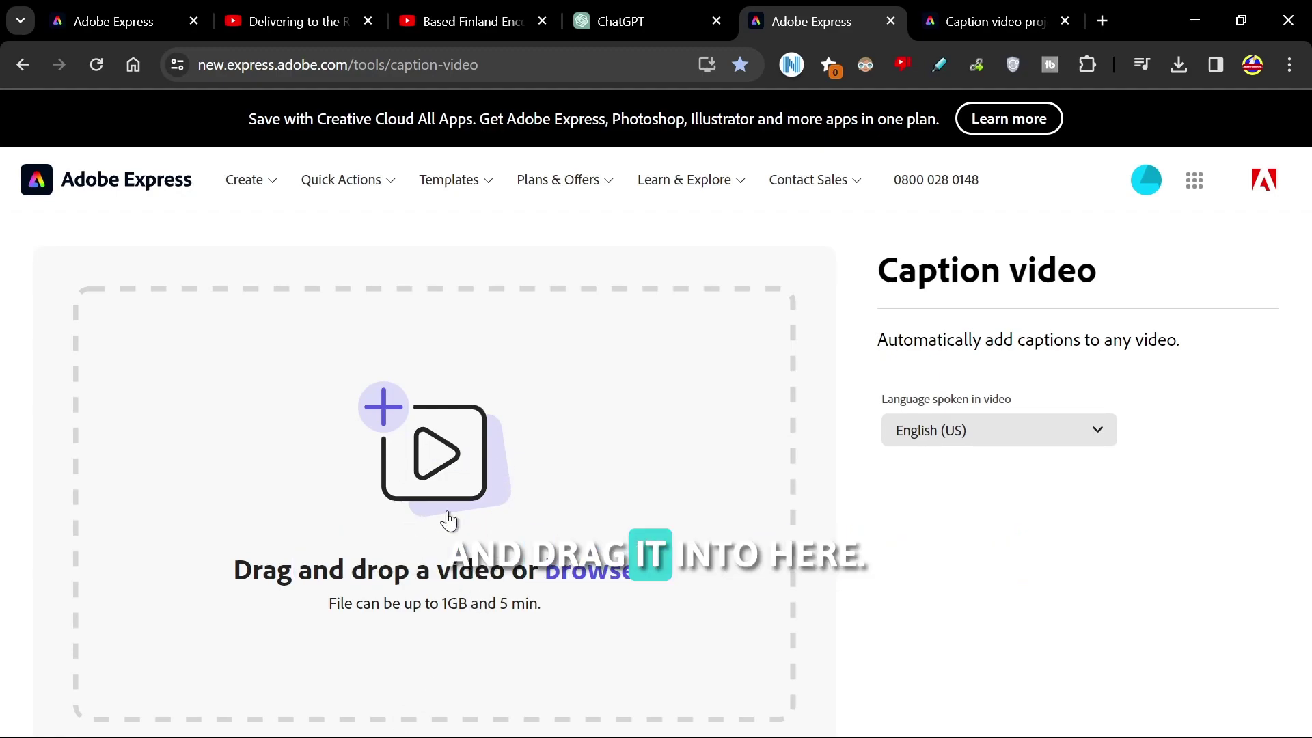
pyautogui.click(982, 24)
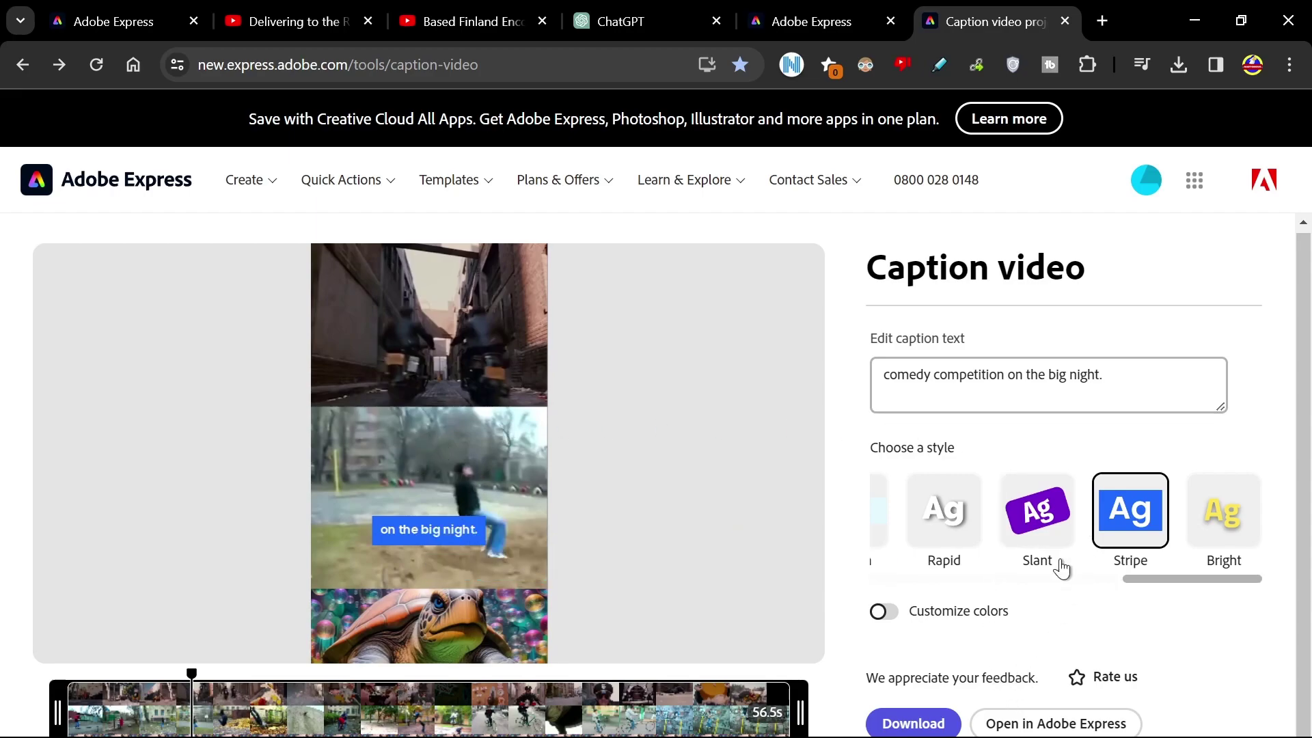
# Preview the orange Modern caption style, then switch back to the blue Stripe style
pyautogui.moveTo(1151, 582); pyautogui.dragTo(1063, 572)
pyautogui.click(999, 510)
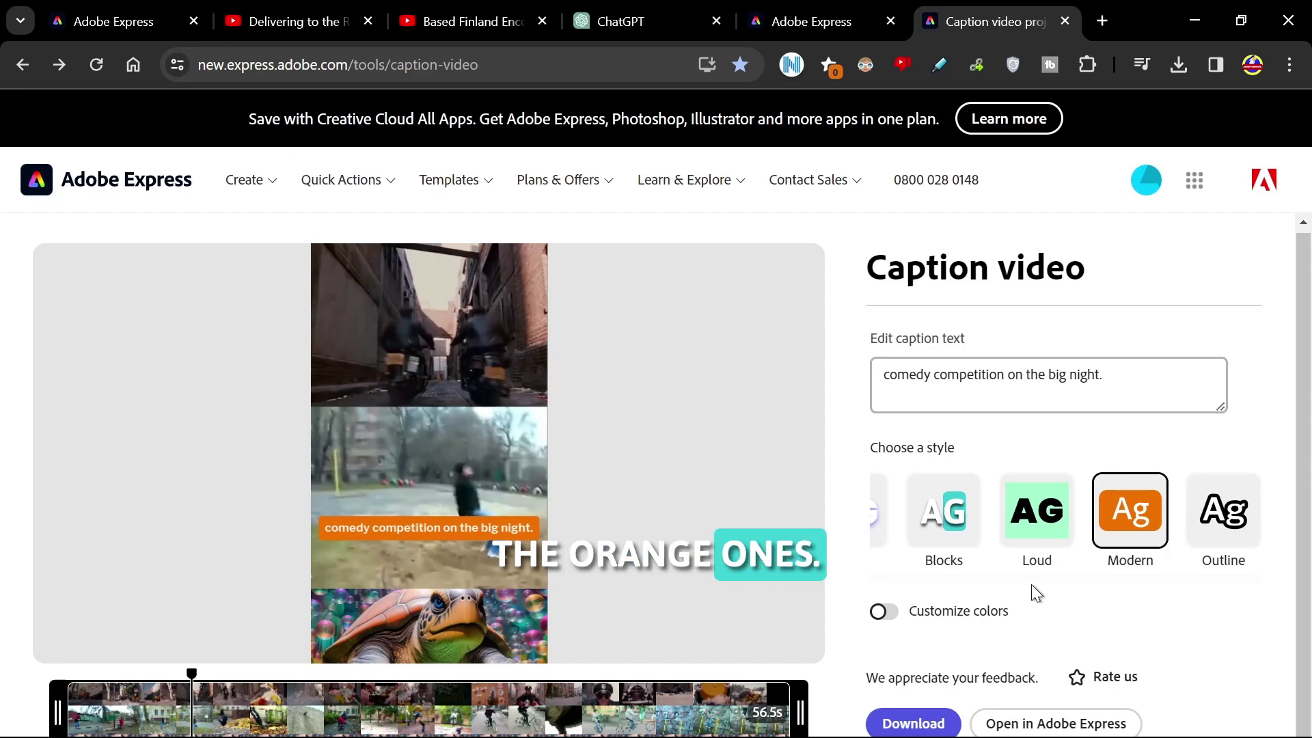
pyautogui.moveTo(1034, 580); pyautogui.dragTo(1215, 578)
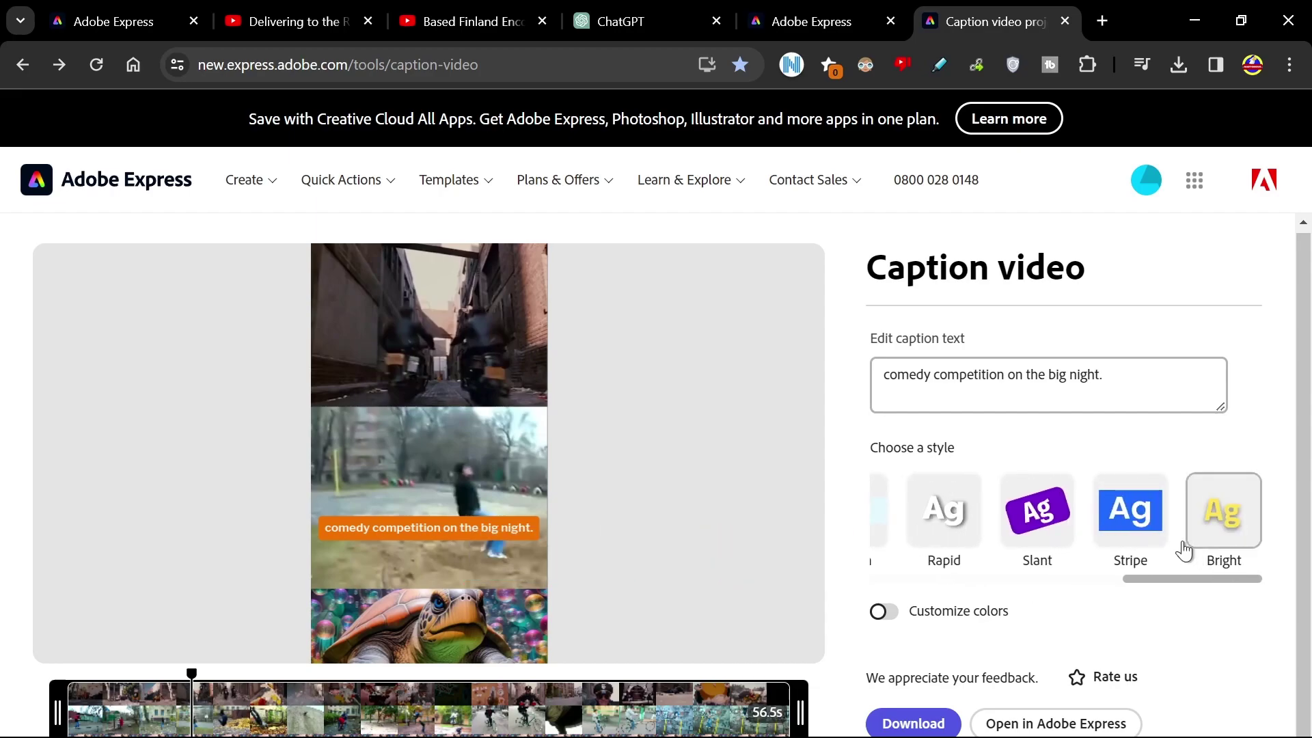
pyautogui.click(1151, 526)
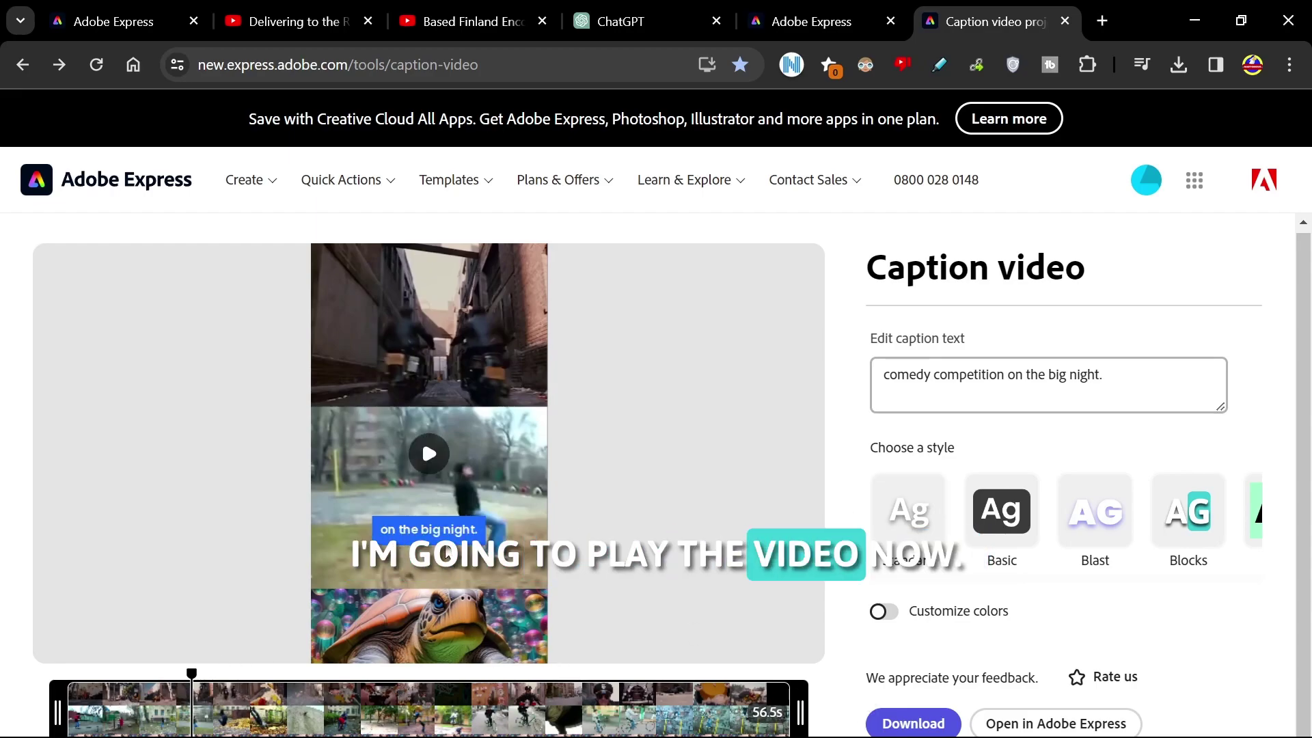
# Play the captioned video and pause on 'Whiskers smirked and said,'
pyautogui.click(428, 454)
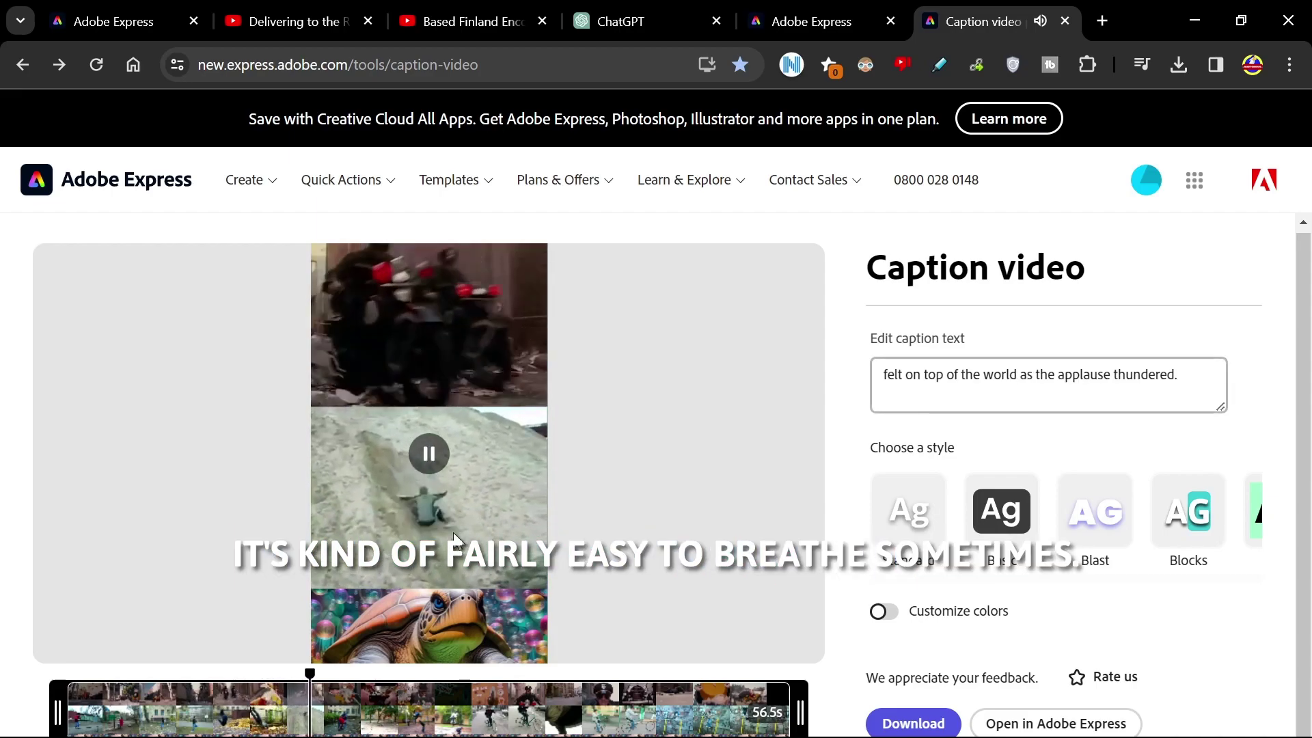
pyautogui.click(431, 465)
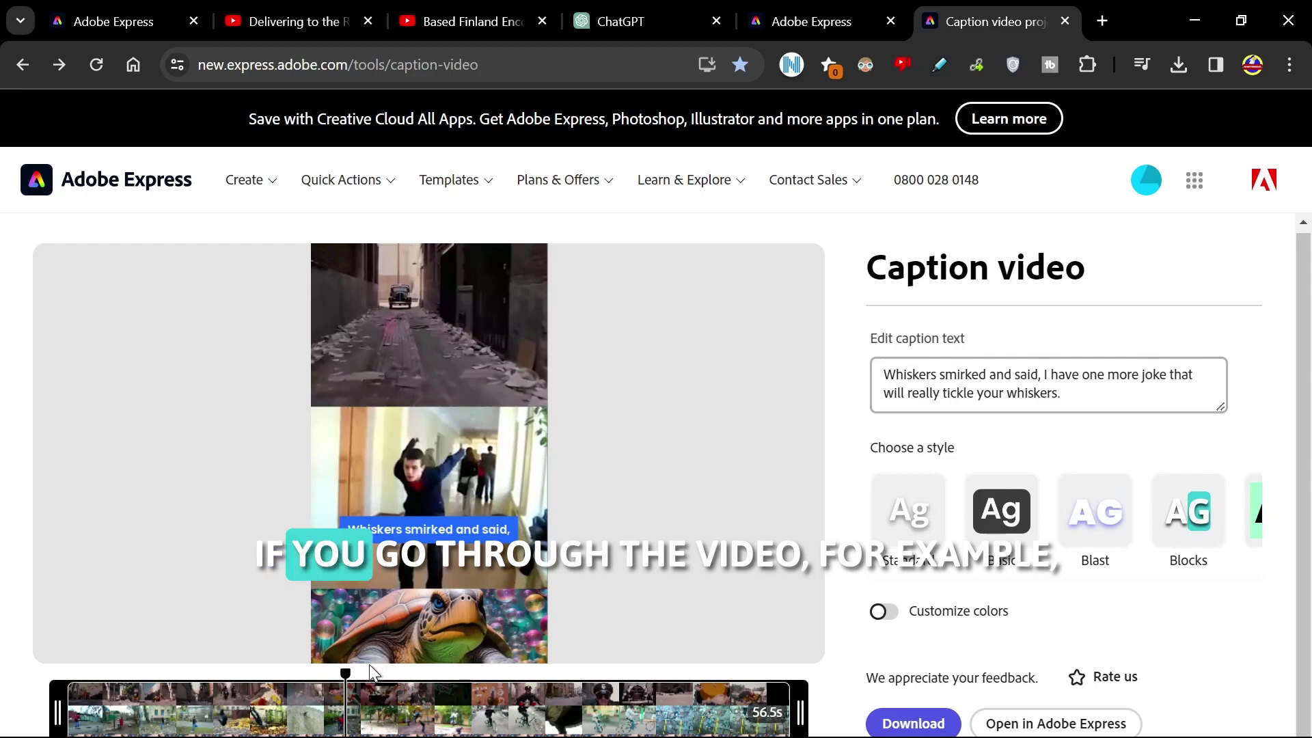
# Move to the 'and whiskers basked in the spotlight.' caption and select 'basked' in its text
pyautogui.moveTo(346, 678); pyautogui.dragTo(551, 690)
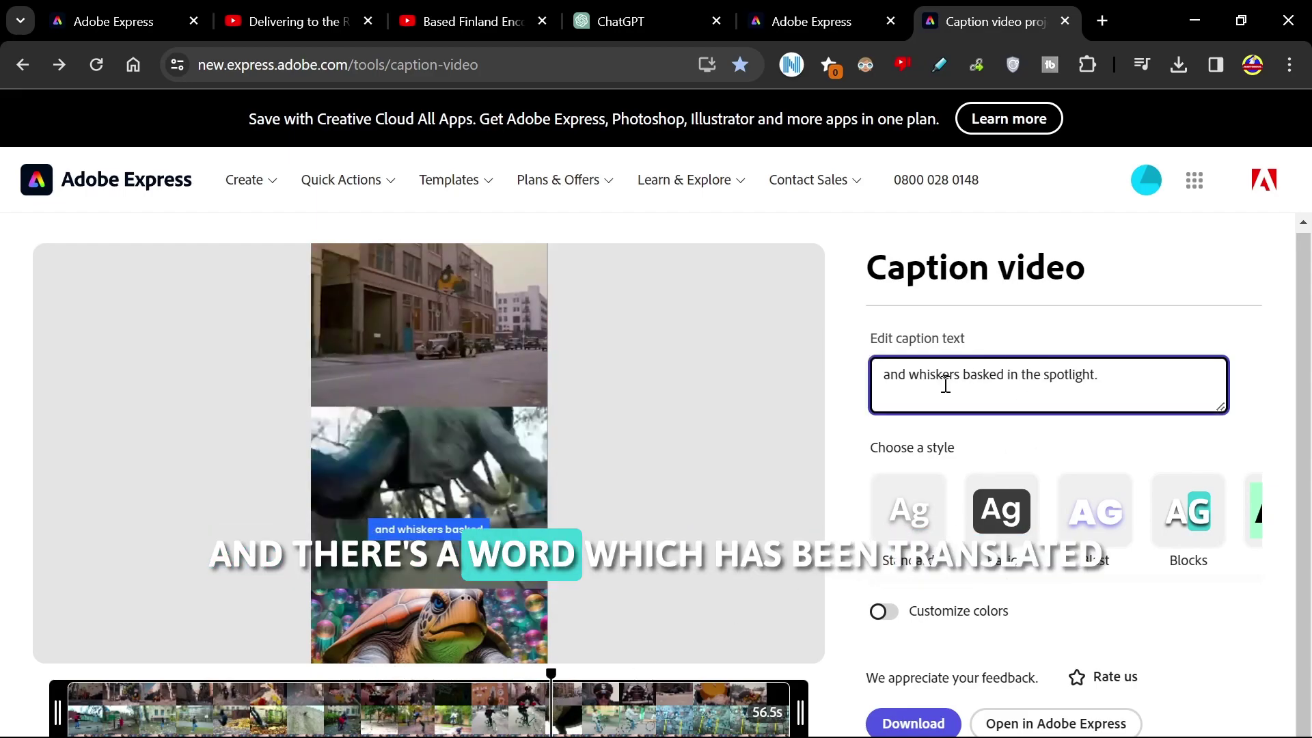
pyautogui.click(964, 374)
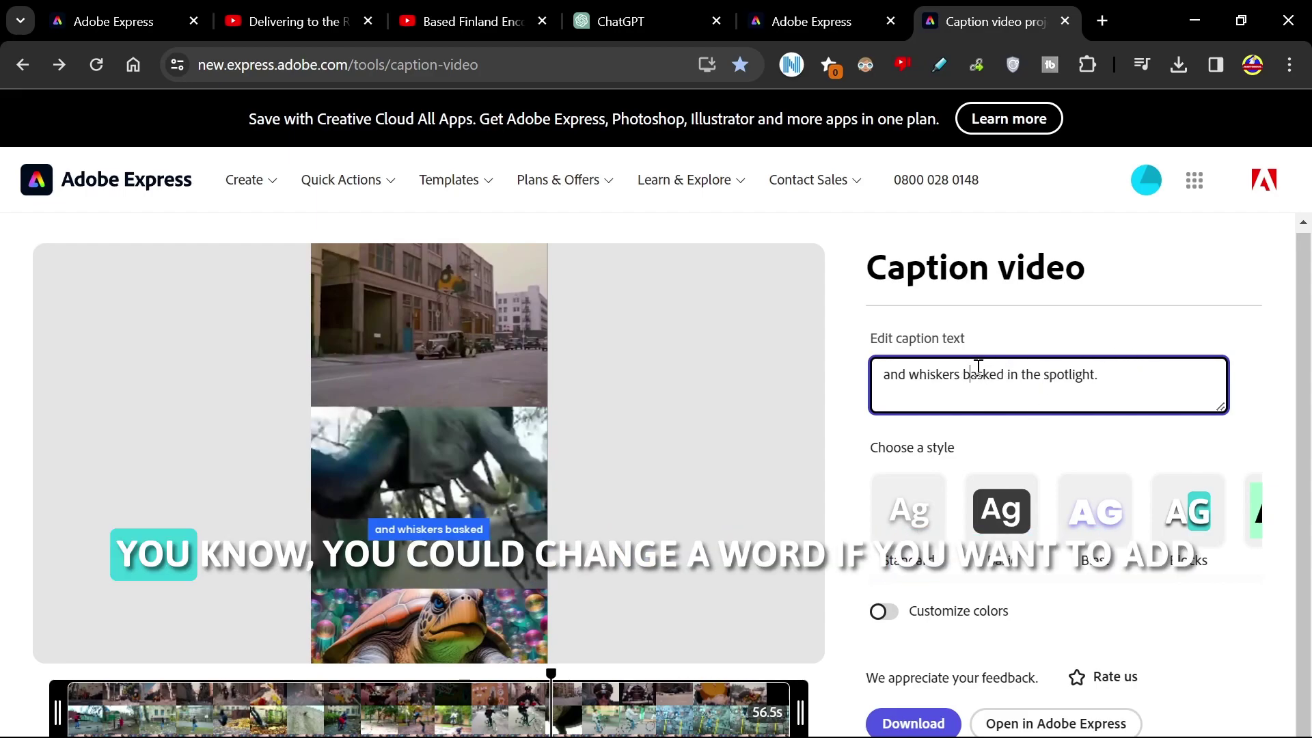
pyautogui.moveTo(962, 375); pyautogui.dragTo(1003, 377)
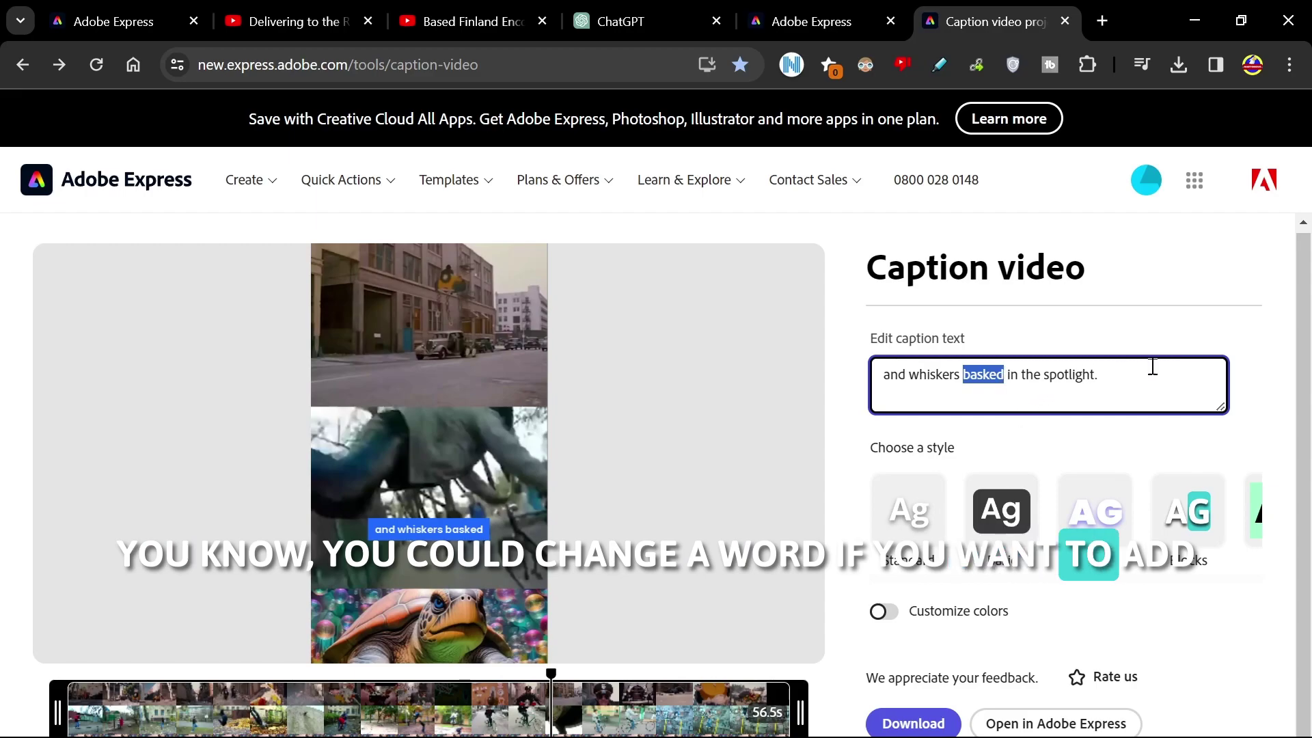
pyautogui.click(1151, 366)
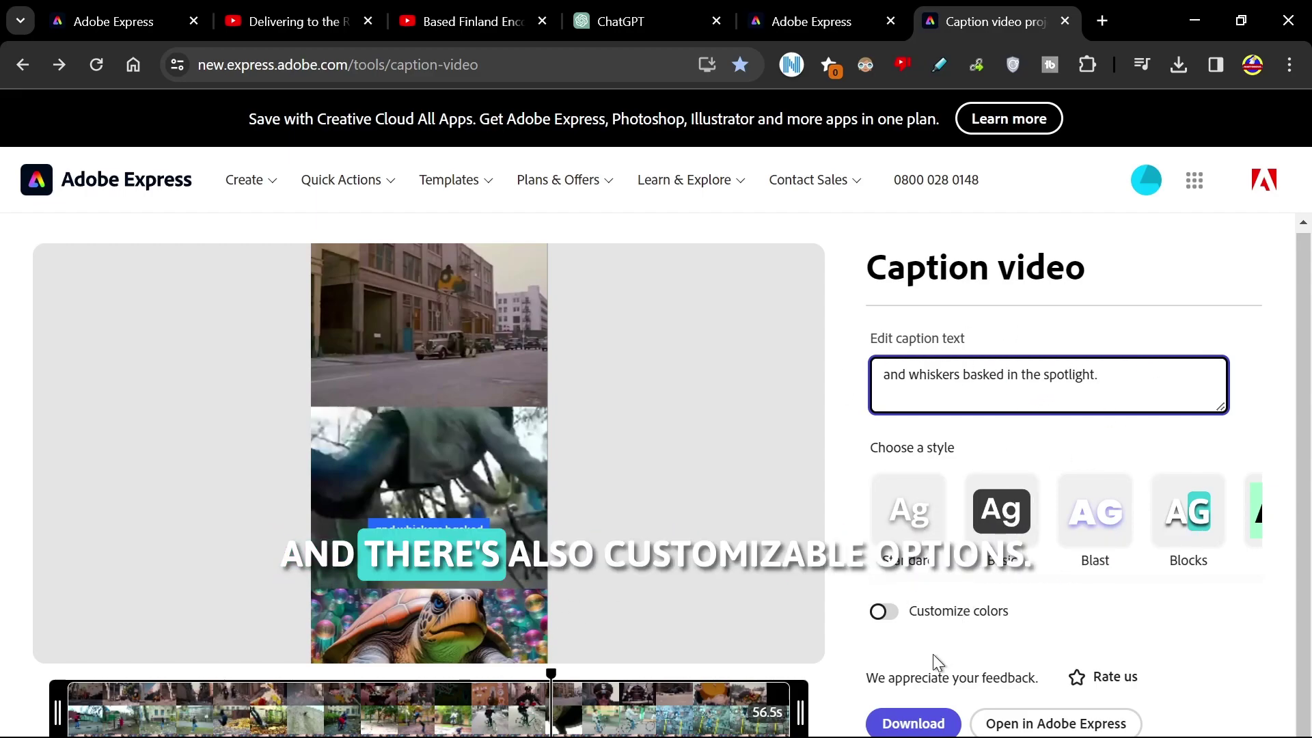
# Turn on Customize colors to show the Text, Shape and Shadow colour swatches
pyautogui.click(884, 611)
pyautogui.scroll(-1, 987, 634)
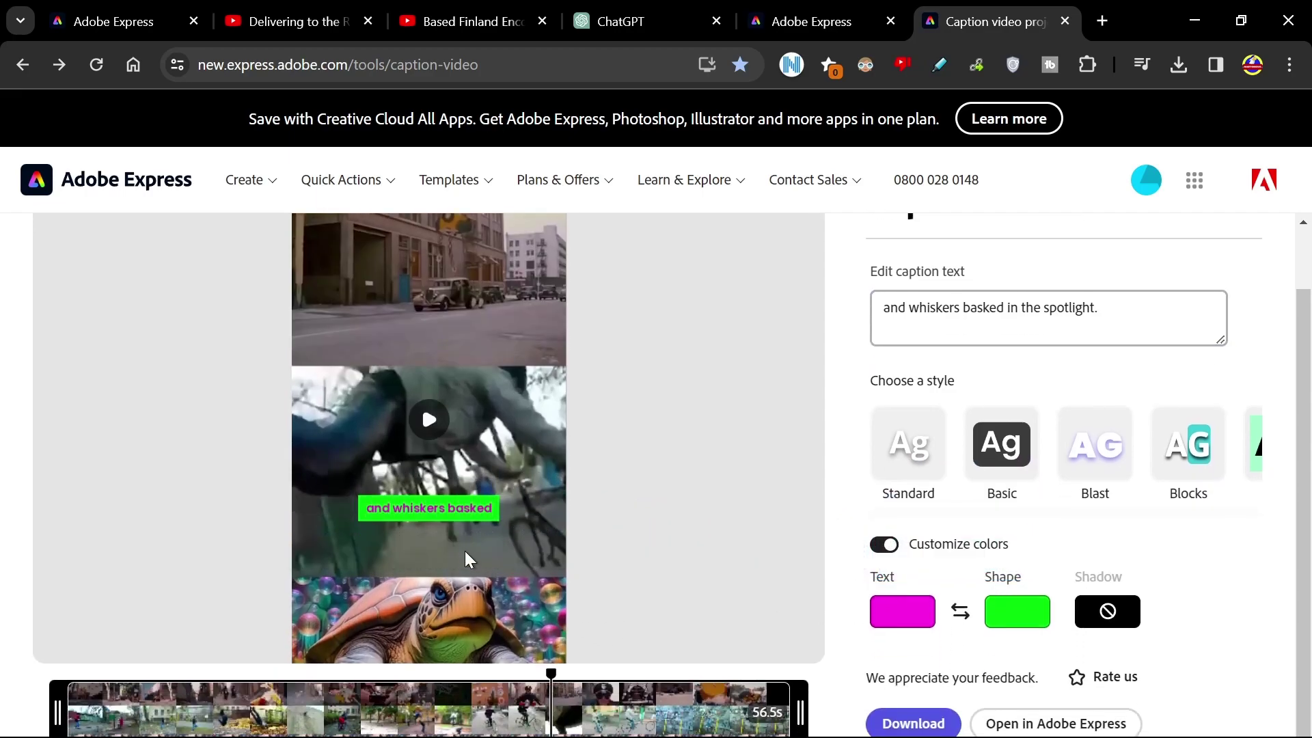